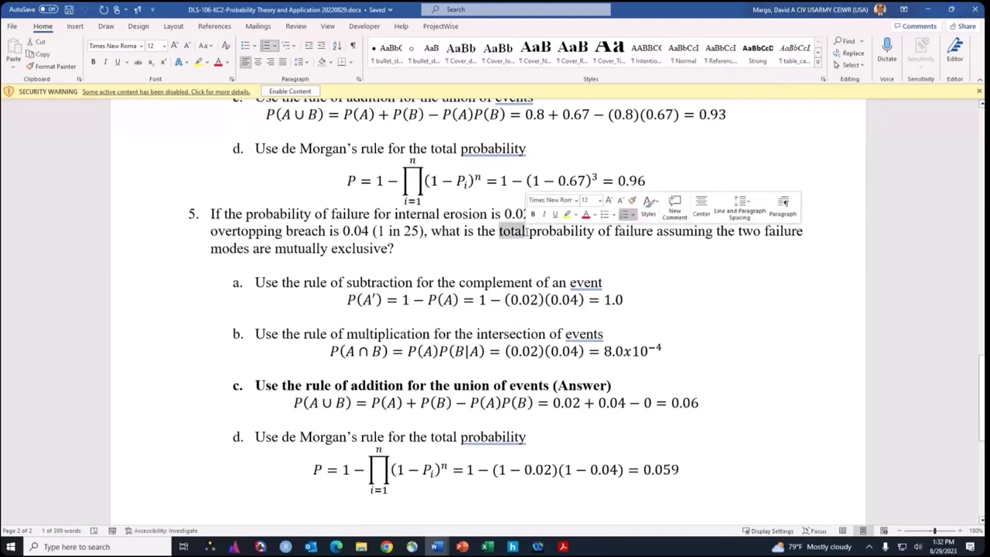
# Highlight the addition-rule equation under answer c of question 5 for review, and clear the selection
pyautogui.click(528, 231)
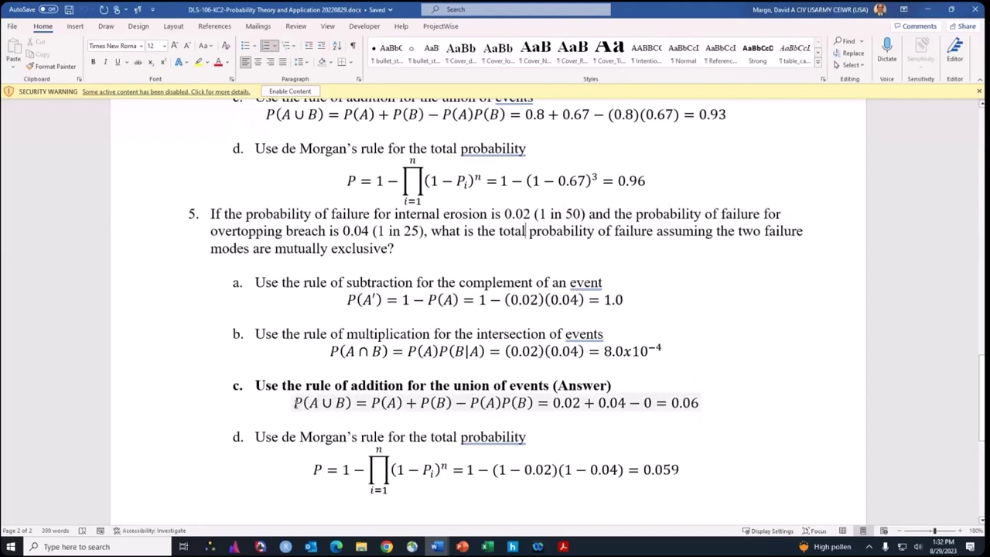
pyautogui.moveTo(296, 403); pyautogui.dragTo(704, 403)
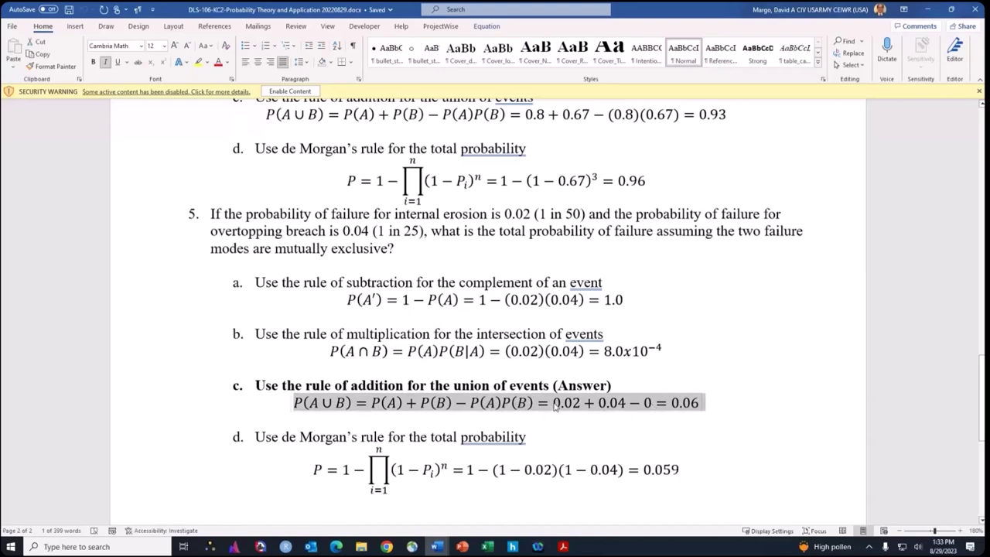
pyautogui.click(497, 364)
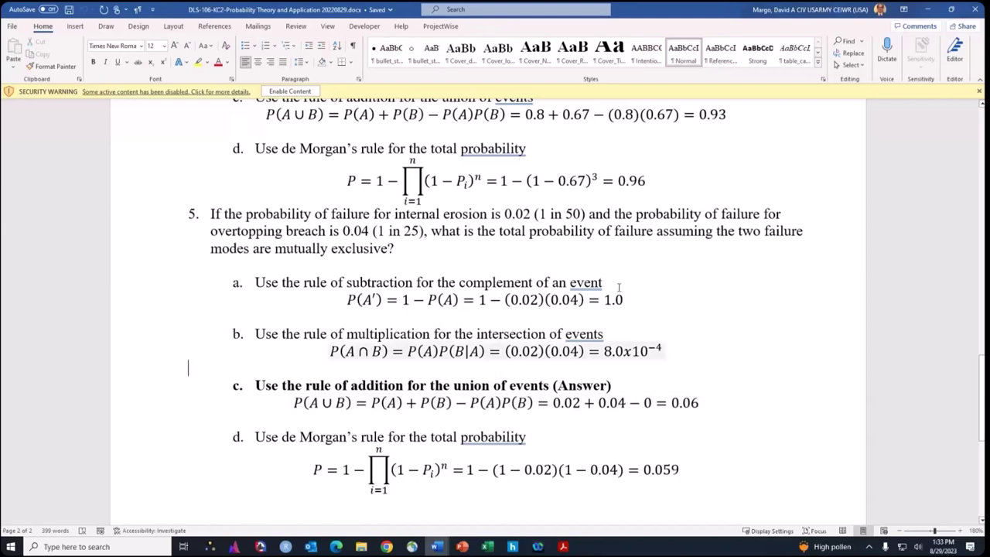
# Switch to the Book1 workbook in Excel and inspect the formula behind the Discrete probability in cell B4
pyautogui.click(930, 6)
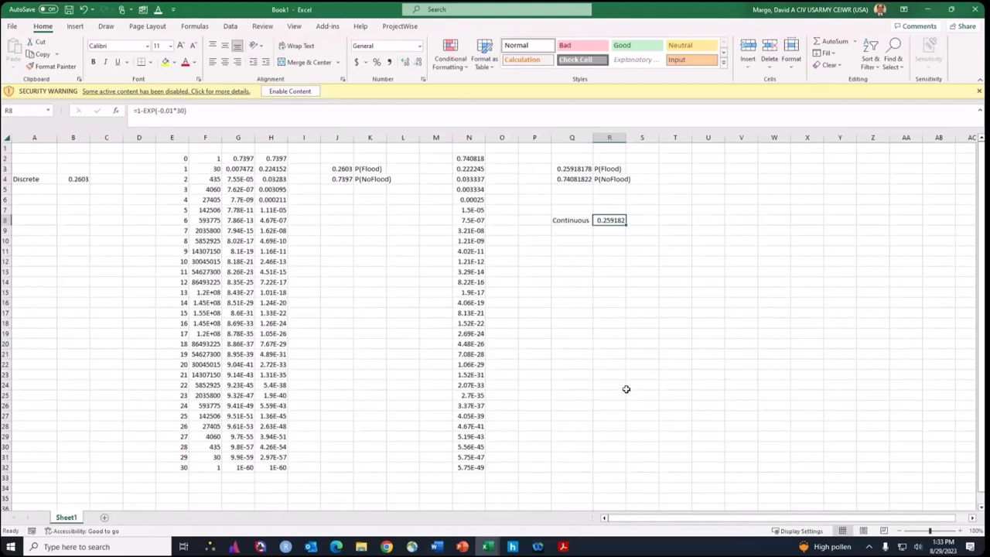
pyautogui.click(639, 440)
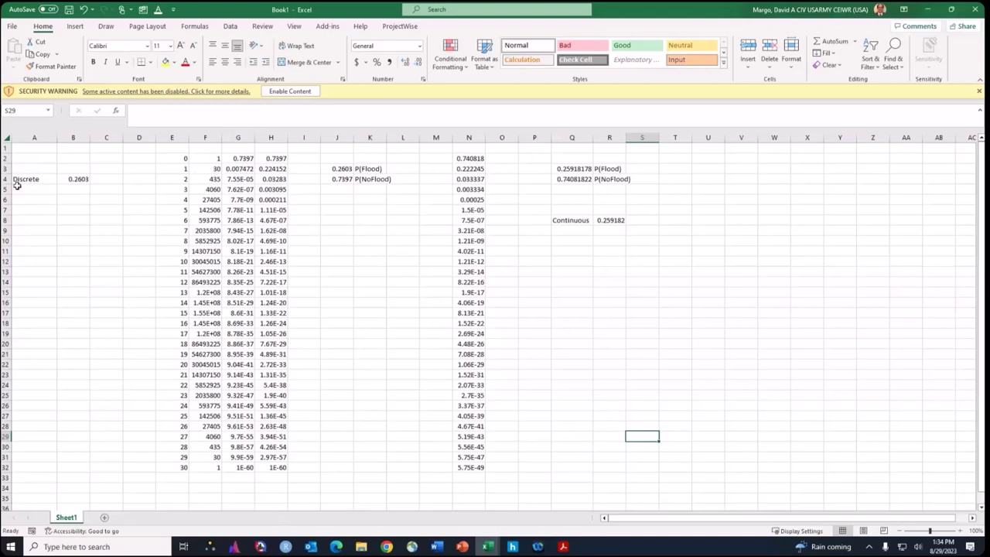
pyautogui.click(71, 179)
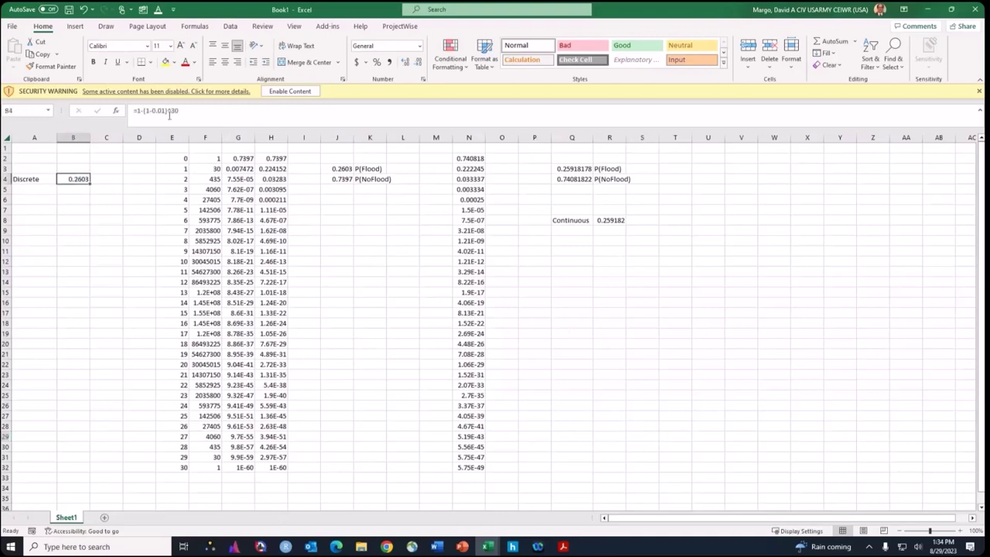
pyautogui.click(152, 111)
pyautogui.tripleClick(153, 111)
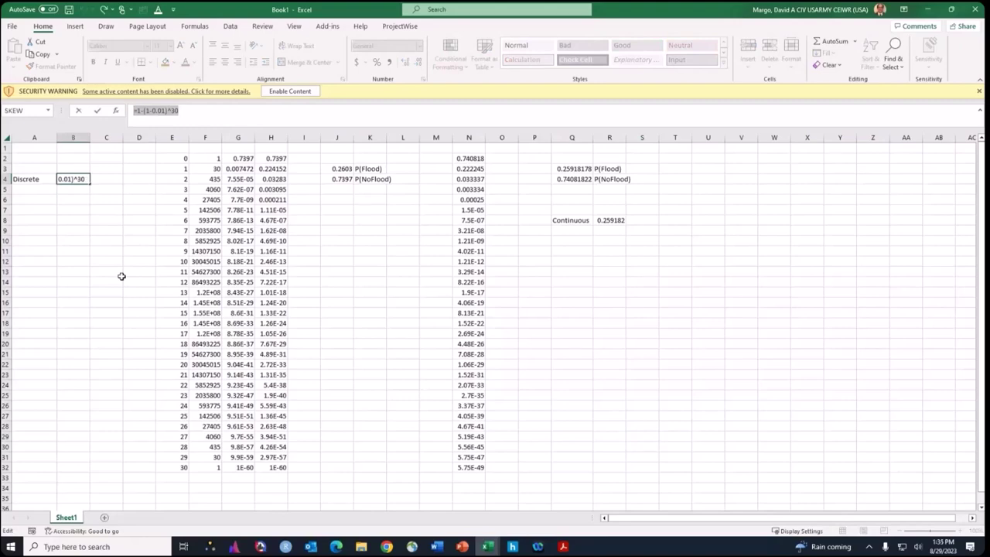
pyautogui.write('=')
pyautogui.click(136, 311)
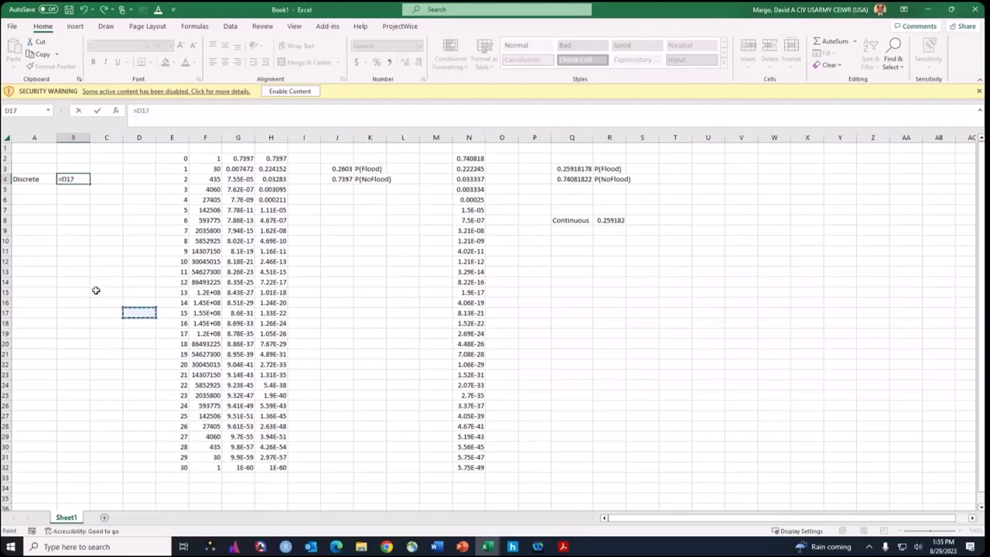
pyautogui.hotkey('ctrl', 'Return')
pyautogui.click(91, 291)
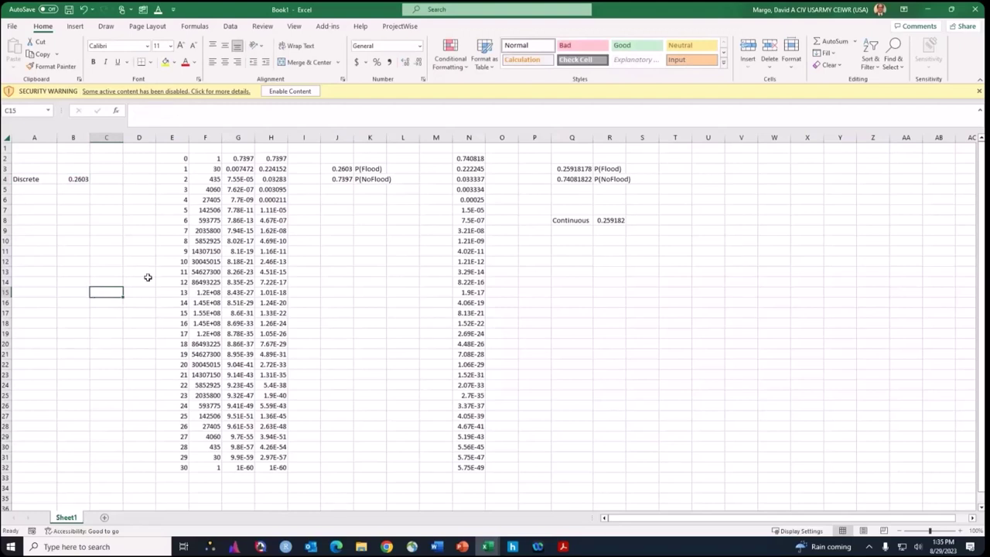
# Highlight the binomial table in E2:H32 and its column E of event counts from 0 to 30
pyautogui.moveTo(179, 158); pyautogui.dragTo(281, 471)
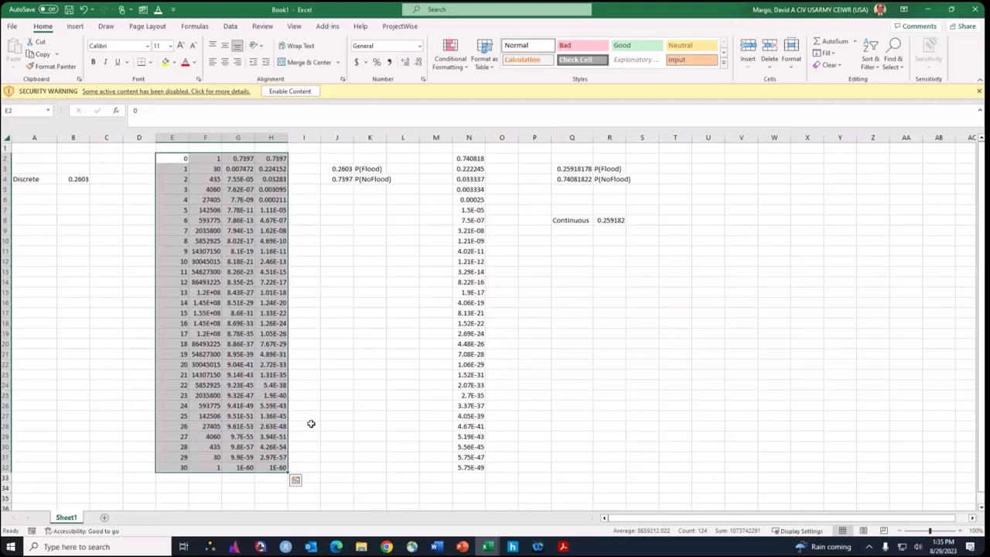
pyautogui.click(182, 161)
pyautogui.moveTo(177, 171); pyautogui.dragTo(186, 467)
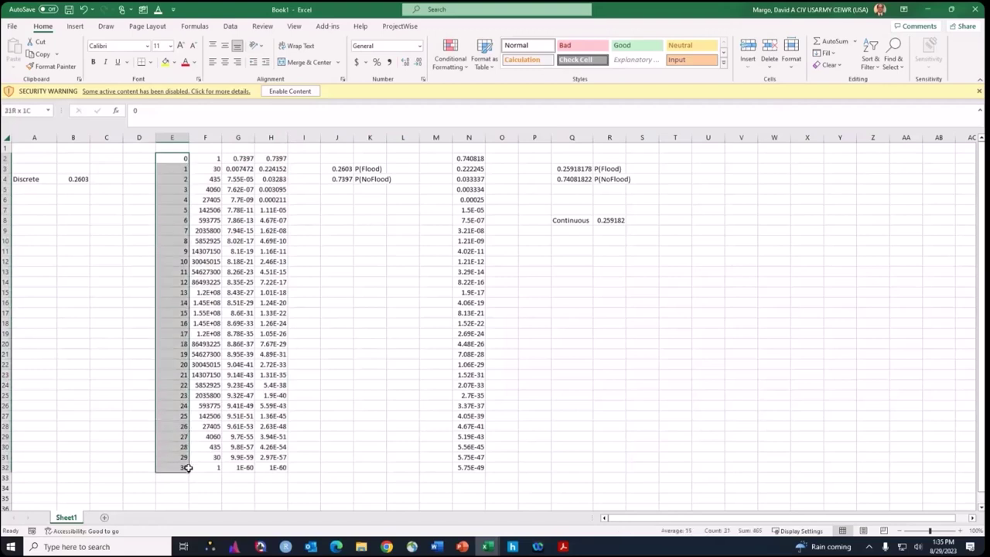
pyautogui.click(170, 158)
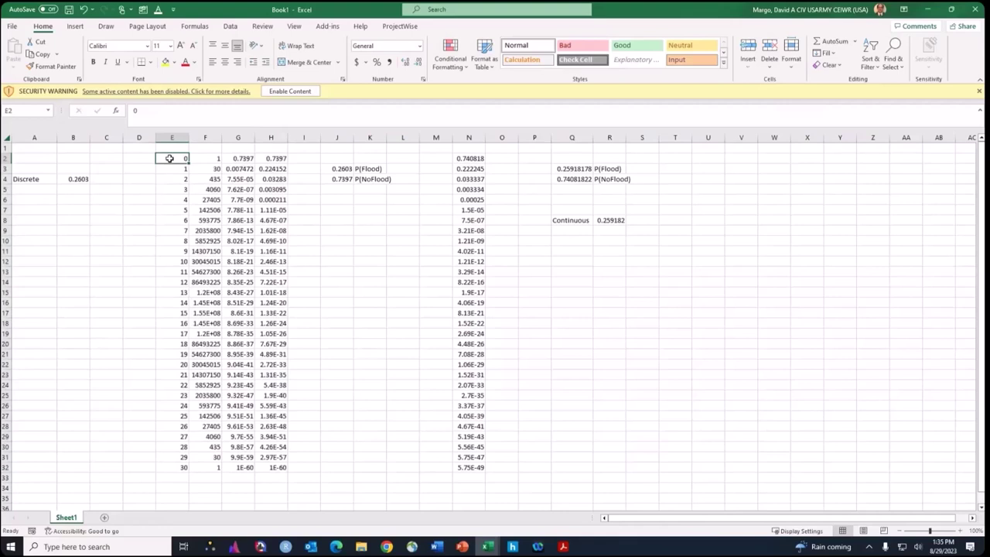
# Examine the COMBIN formulas in column F for several event counts, comparing F2, F3 and F16
pyautogui.click(205, 159)
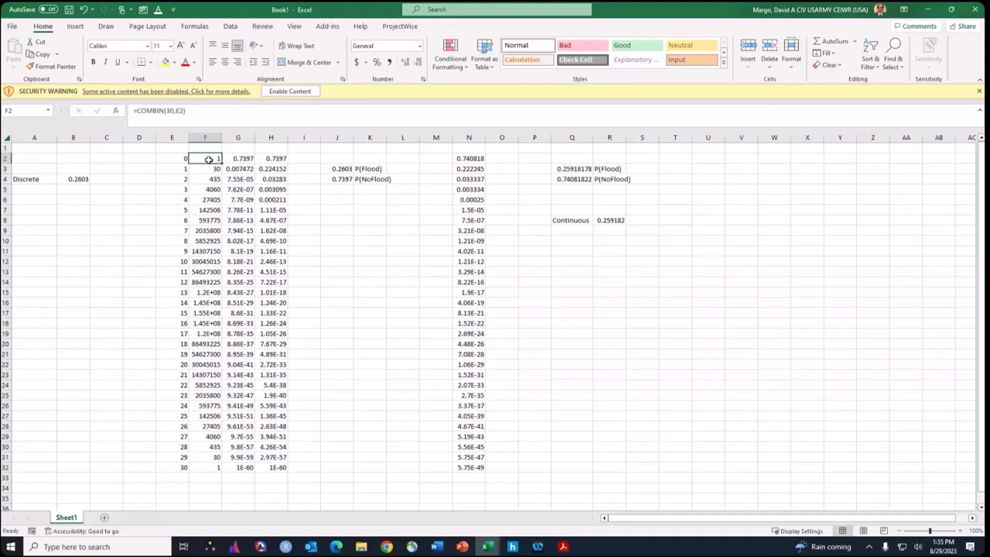
pyautogui.click(177, 158)
pyautogui.click(211, 158)
pyautogui.click(207, 170)
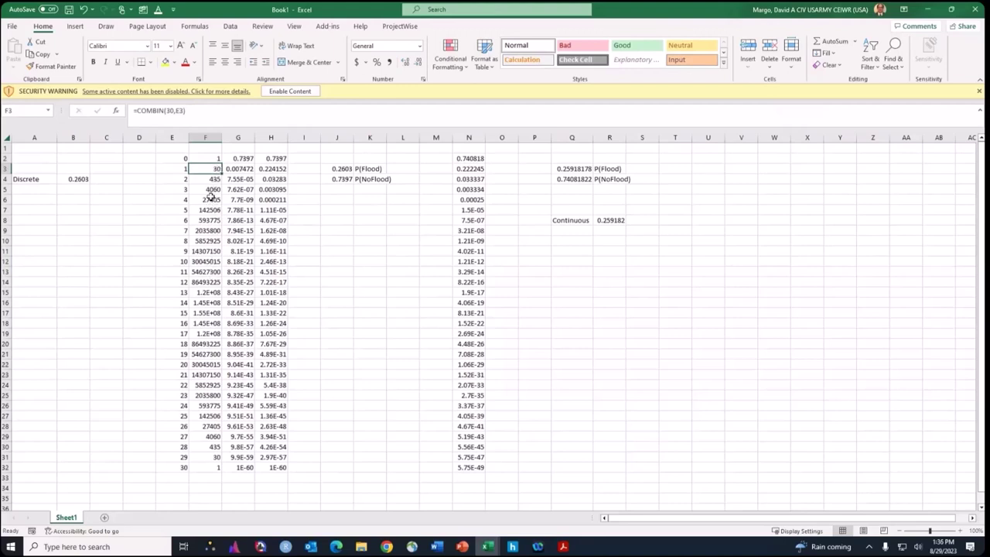
pyautogui.click(210, 302)
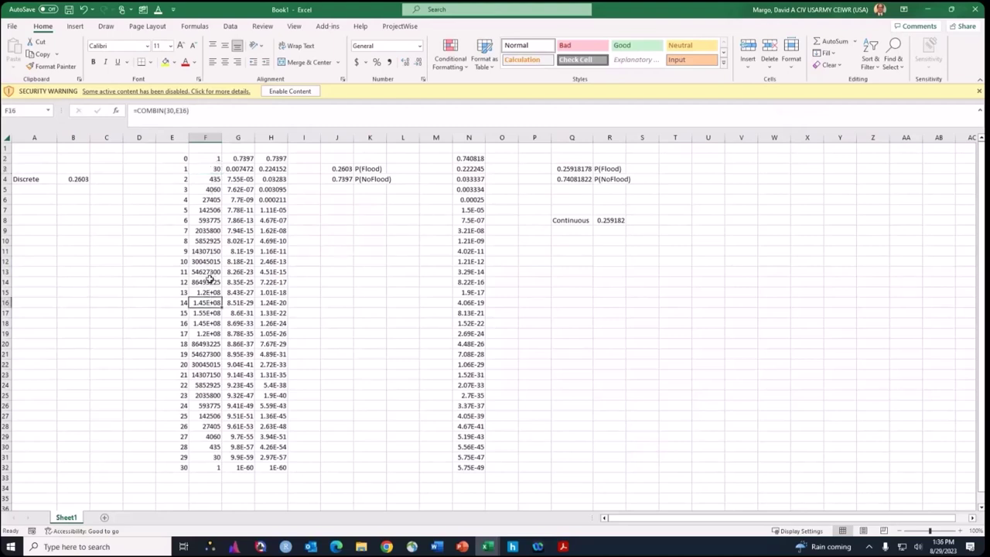
pyautogui.click(204, 158)
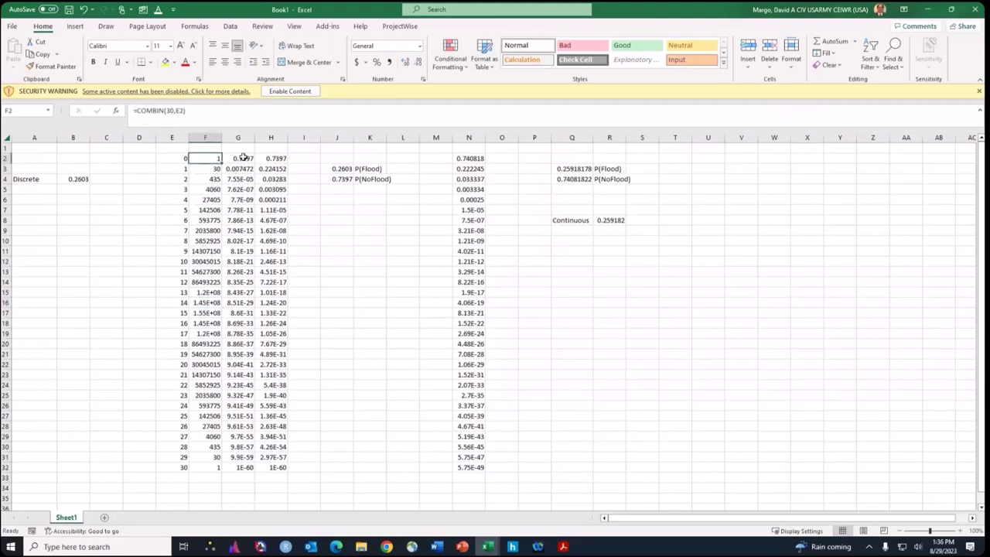
# Examine the column G probability formulas that combine powers of 0.01 and 0.99, and highlight G2:G32
pyautogui.click(242, 158)
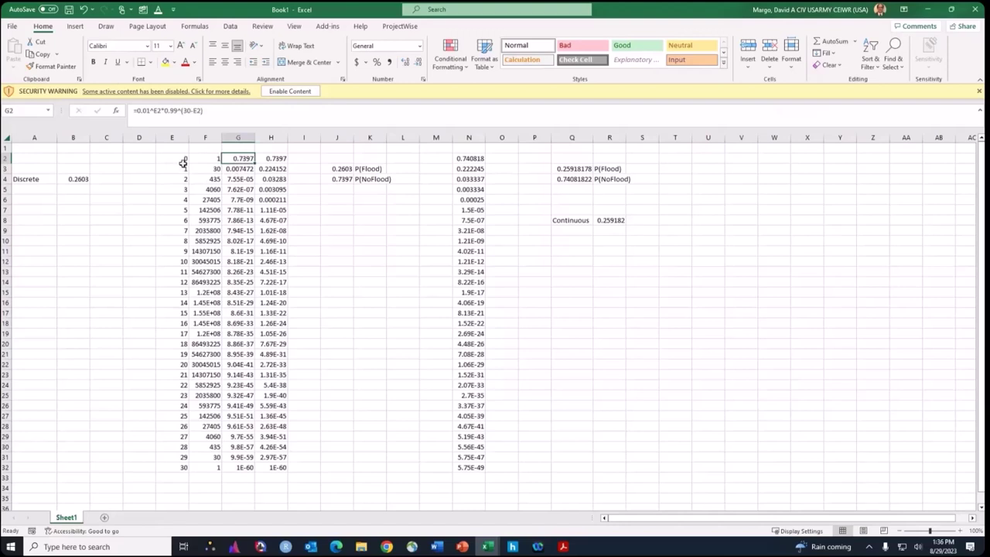
pyautogui.click(243, 169)
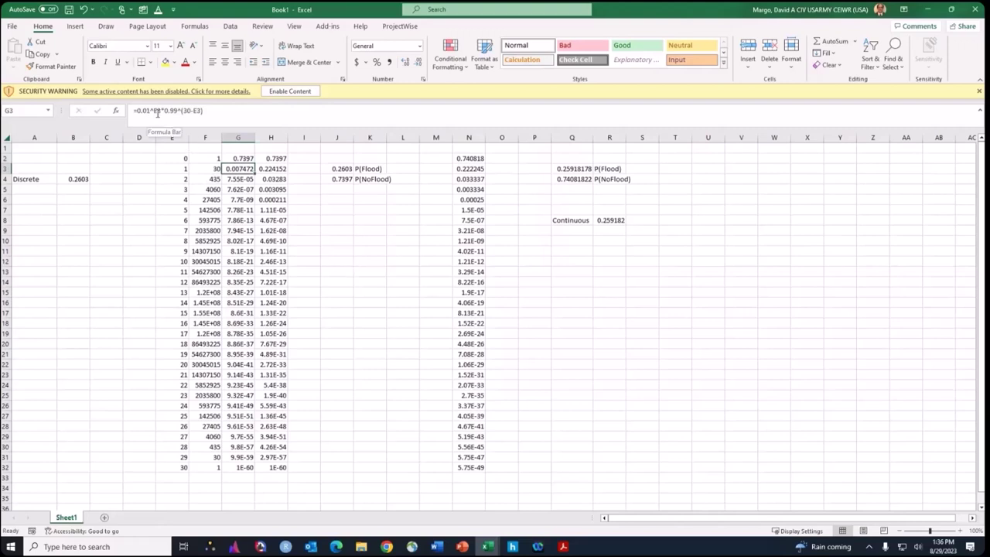
pyautogui.click(159, 113)
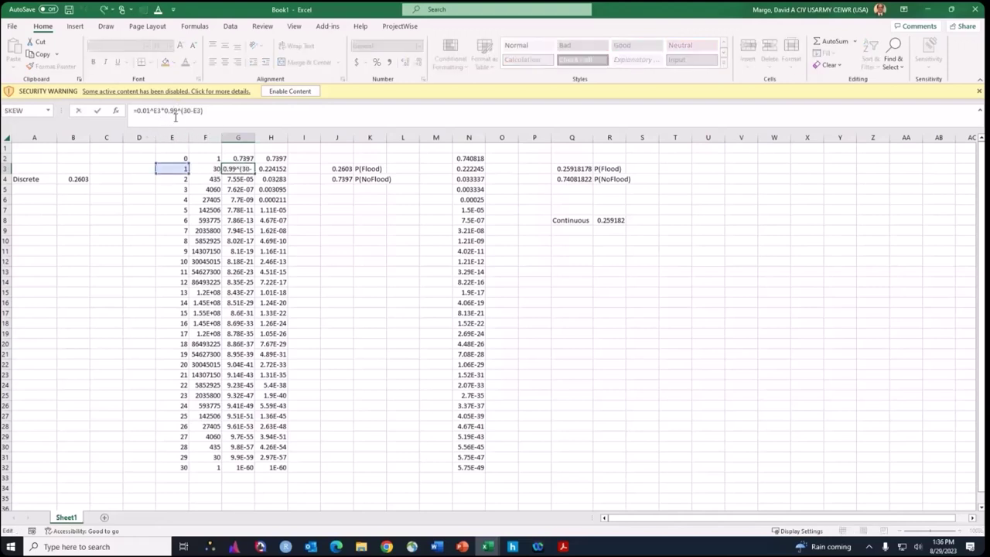
pyautogui.click(176, 115)
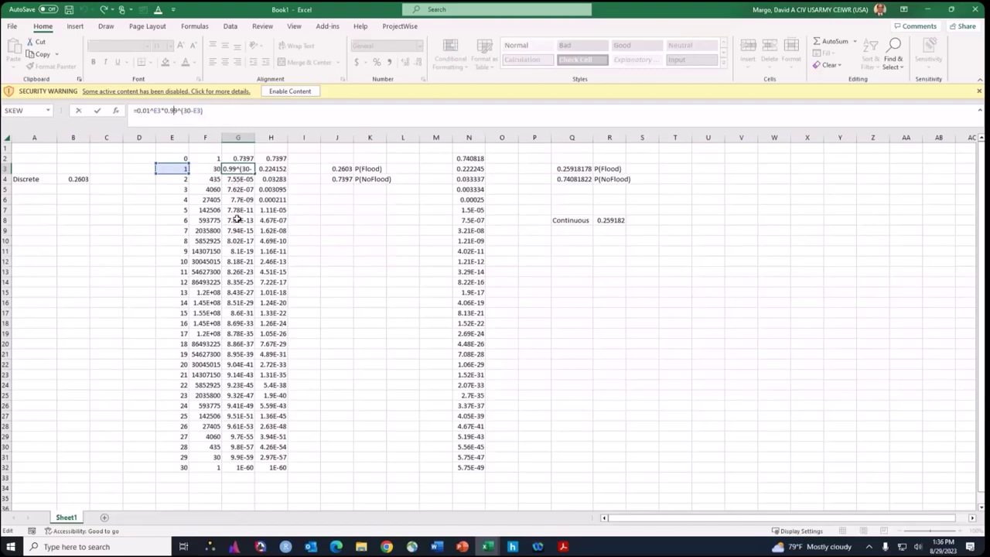
pyautogui.click(237, 179)
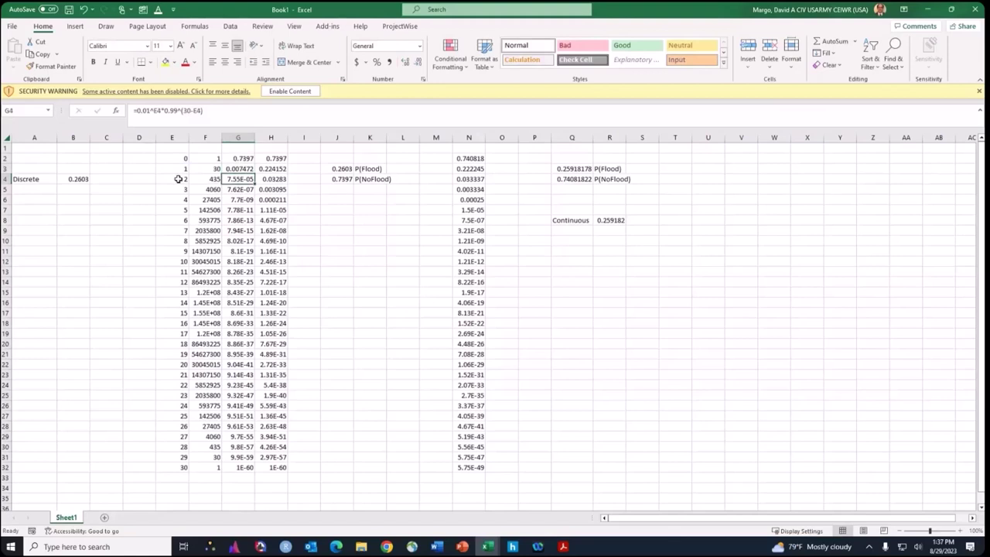
pyautogui.moveTo(240, 158); pyautogui.dragTo(226, 468)
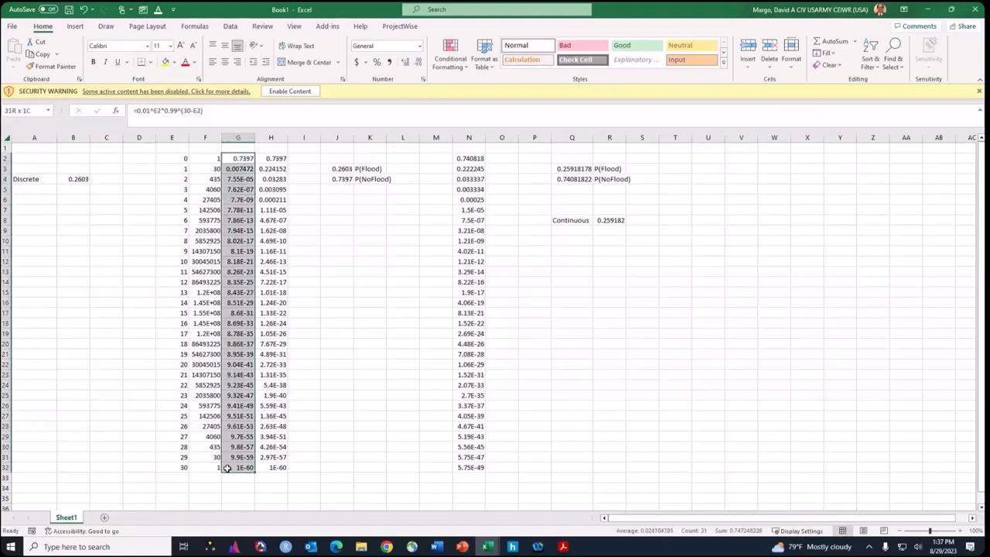
pyautogui.click(235, 242)
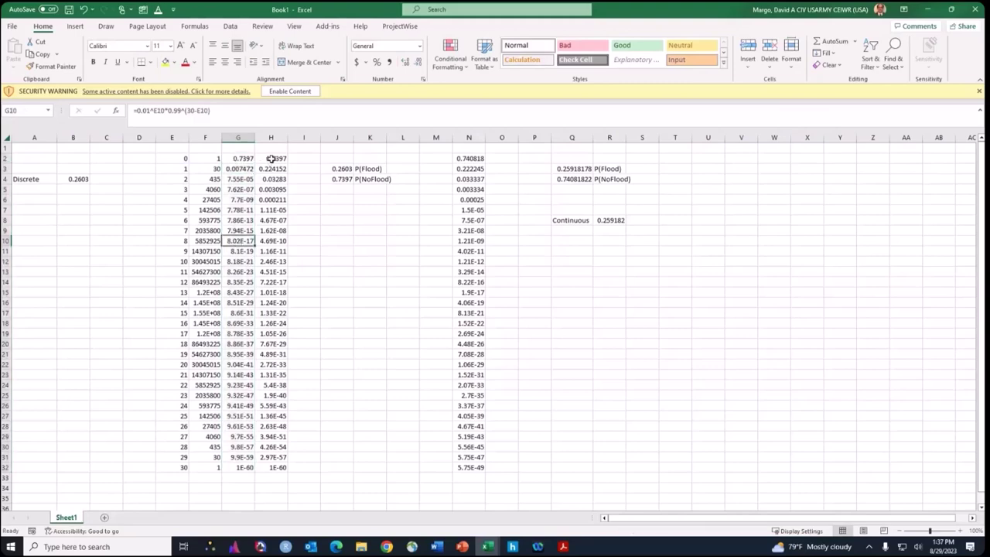
# Inspect the product formula in H2 with its source cells F2 and G2, and highlight H2:H32
pyautogui.click(271, 158)
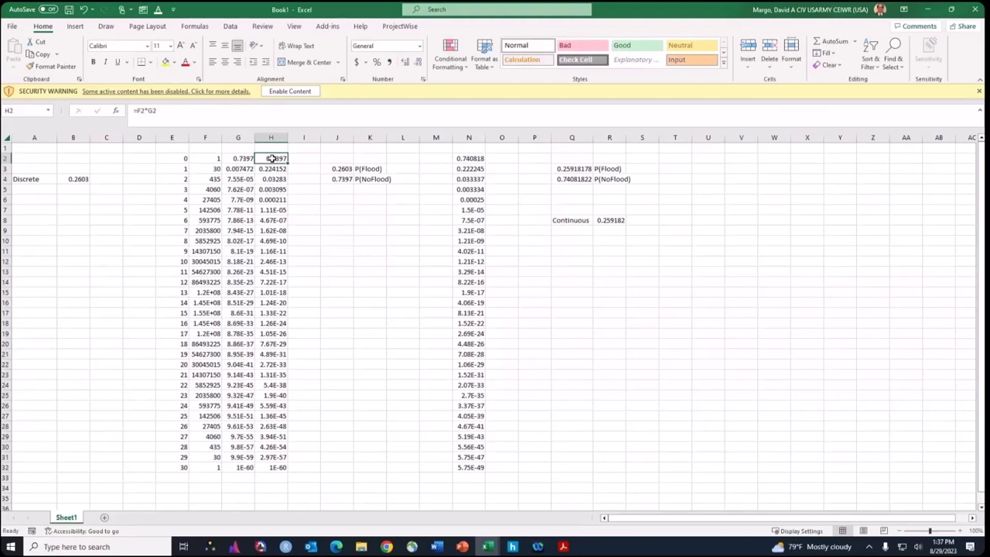
pyautogui.click(214, 158)
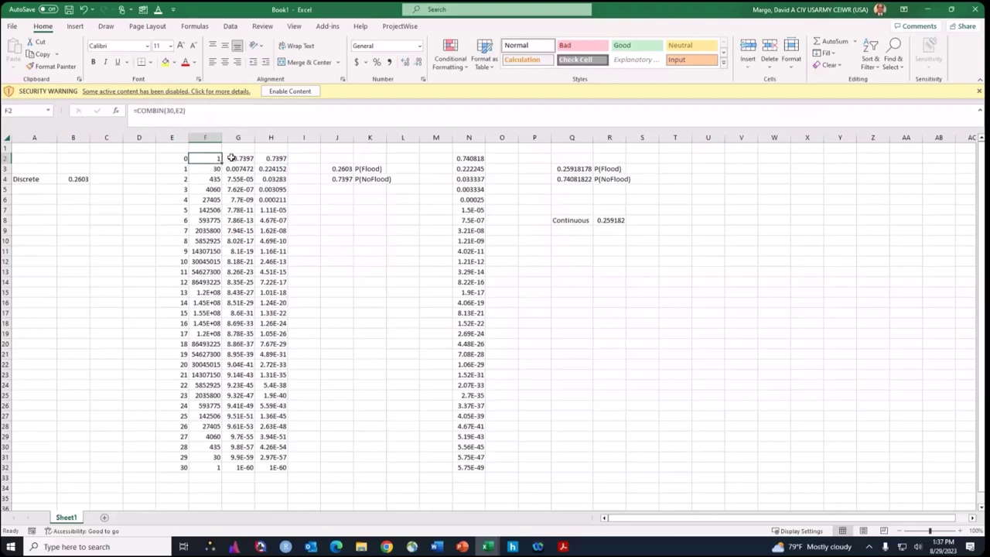
pyautogui.click(232, 158)
pyautogui.click(267, 158)
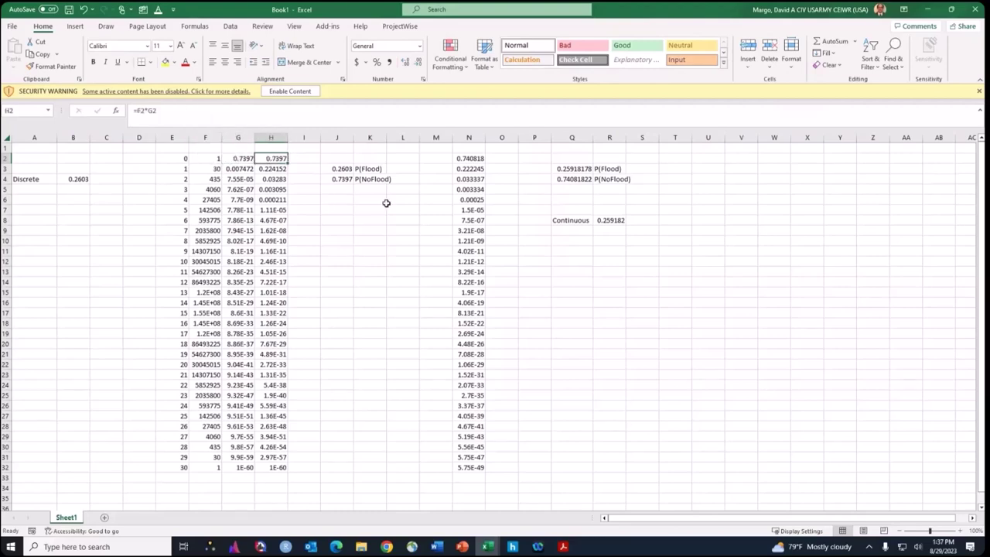
pyautogui.moveTo(273, 159); pyautogui.dragTo(276, 467)
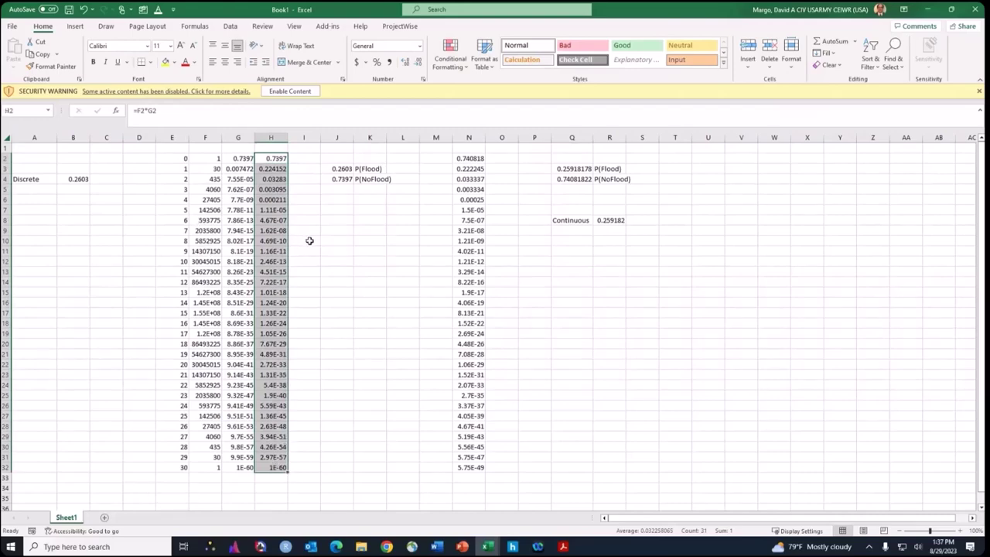
pyautogui.moveTo(271, 158); pyautogui.dragTo(276, 467)
# Inspect the P(NoFlood) formula in J4 and the cells summed by the P(Flood) formula in J3
pyautogui.click(338, 179)
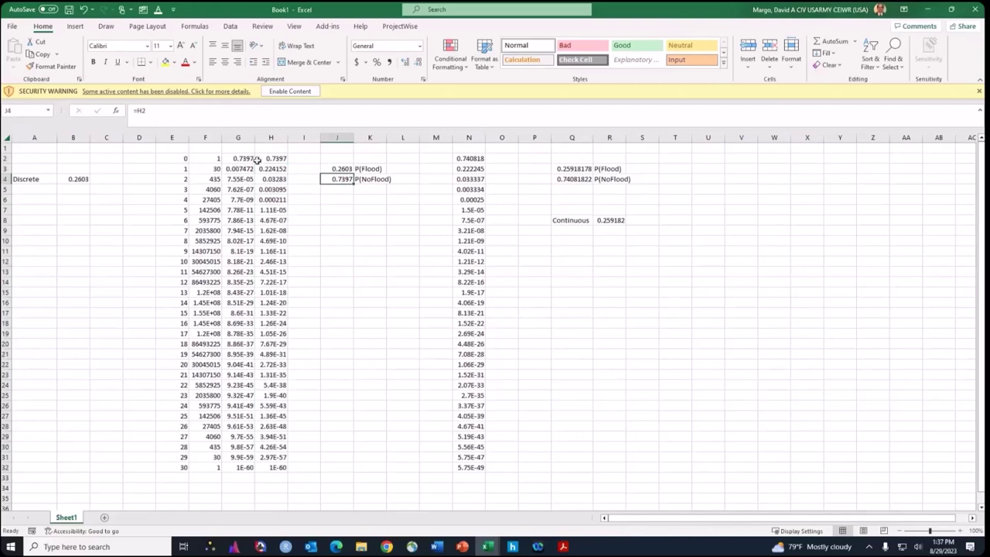
pyautogui.click(273, 158)
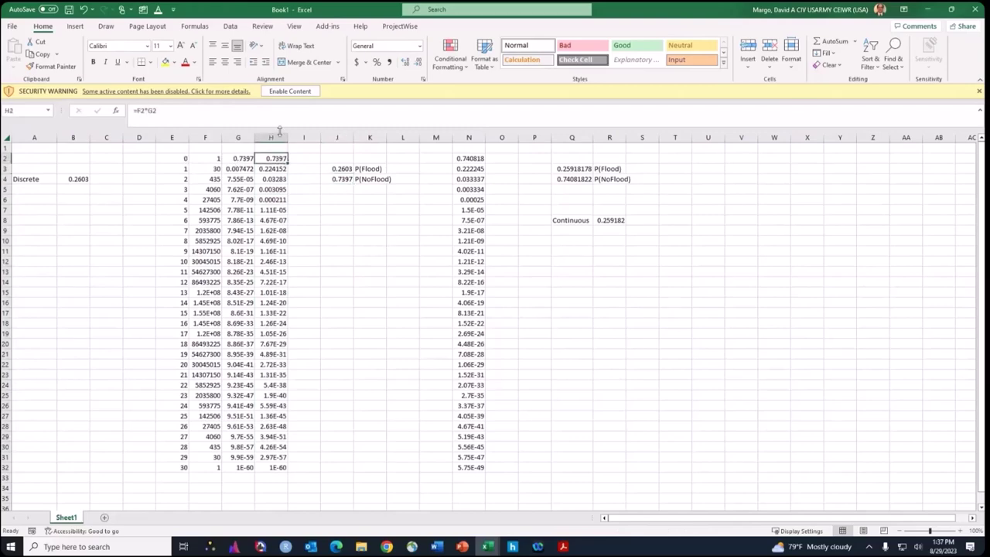
pyautogui.click(345, 169)
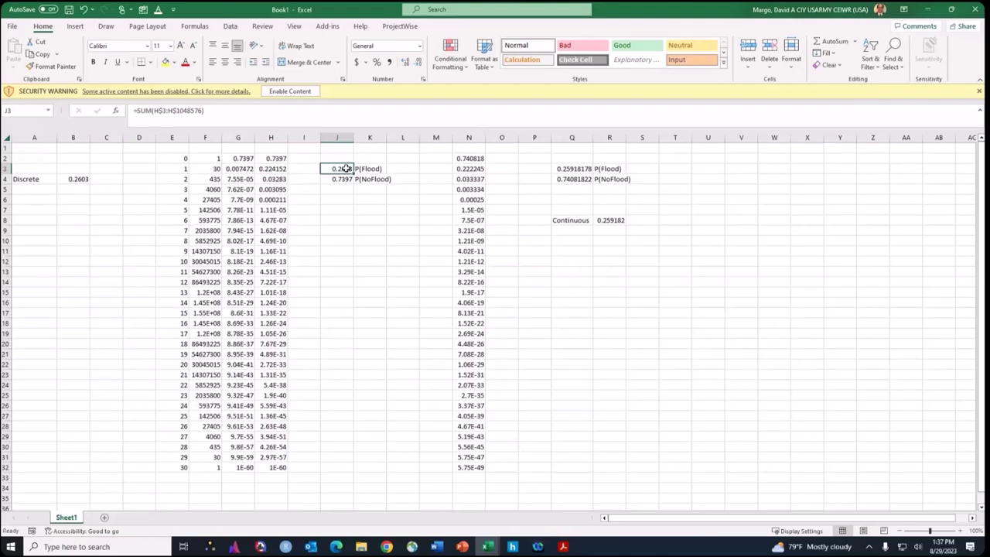
pyautogui.click(168, 111)
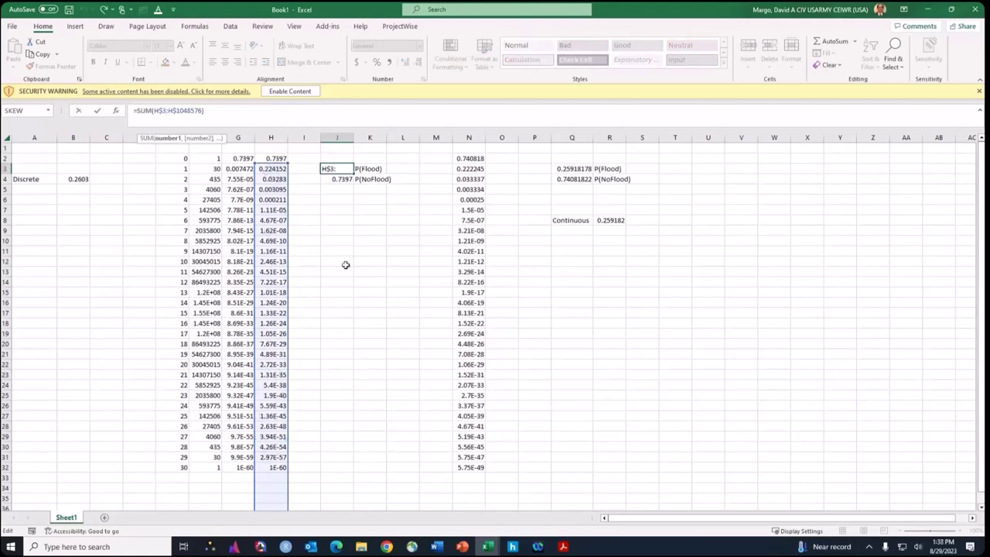
pyautogui.press('Return')
pyautogui.press('Up')
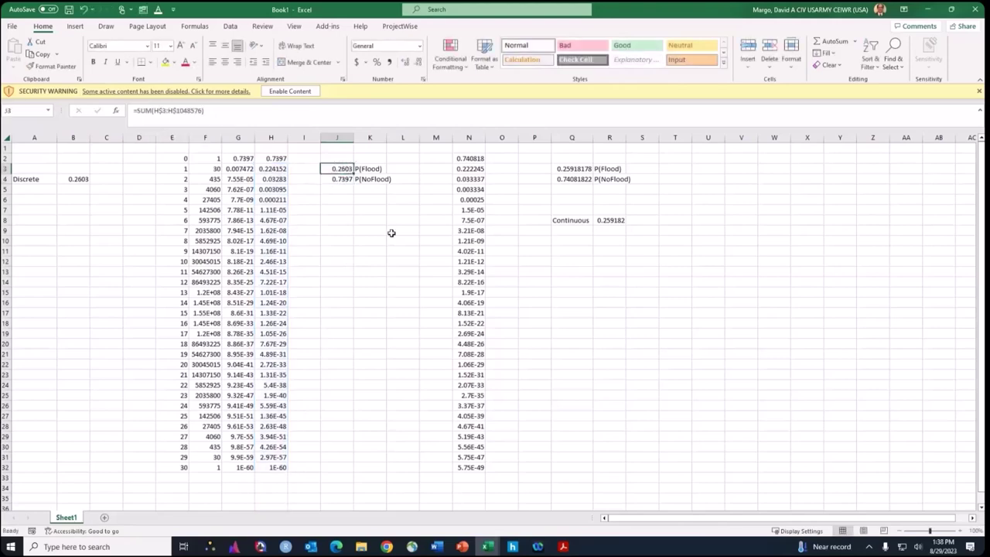
# Select J3 and B4 together and alternate between them to compare the P(Flood) result with the Discrete probability
pyautogui.keyDown('ctrl'); pyautogui.click(78, 180); pyautogui.keyUp('ctrl')
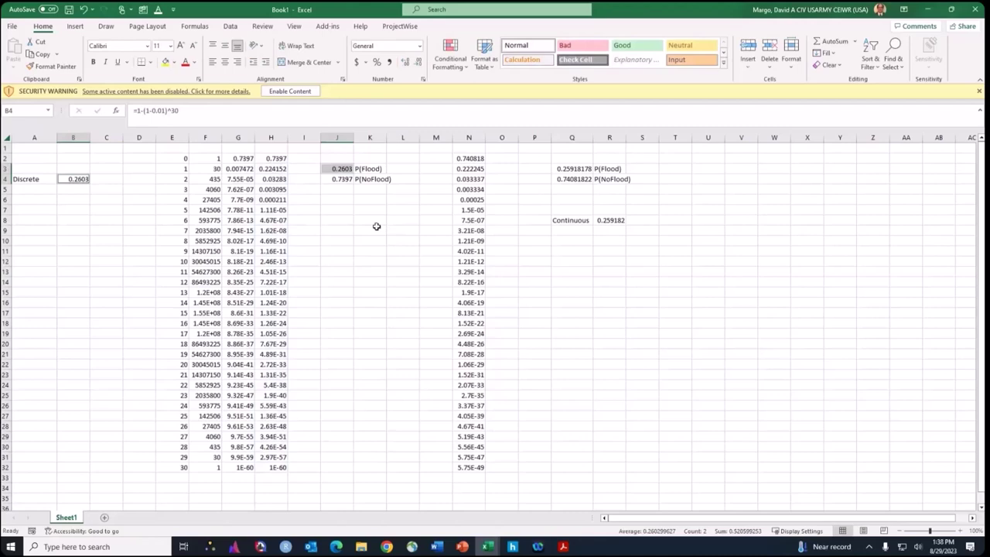
pyautogui.press('Return')
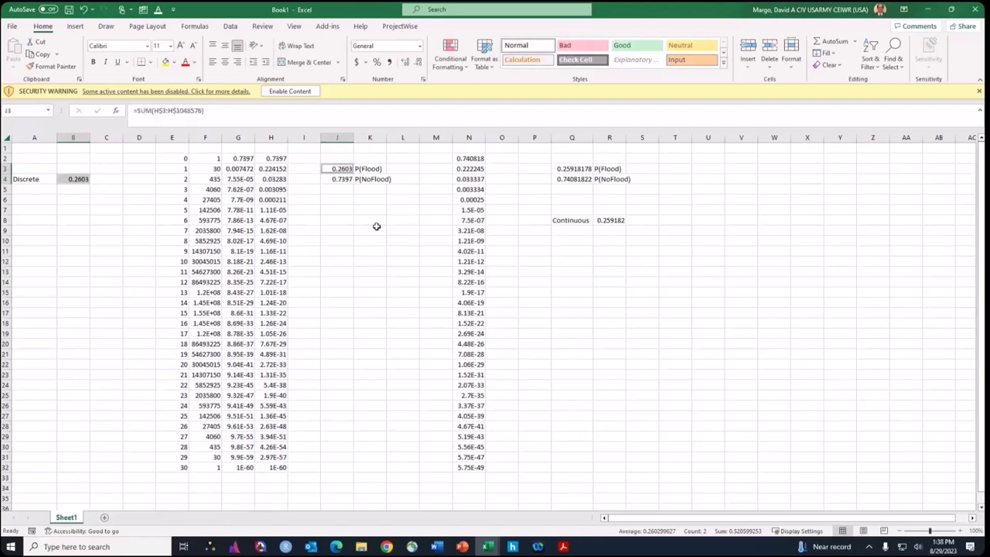
pyautogui.press('Return')
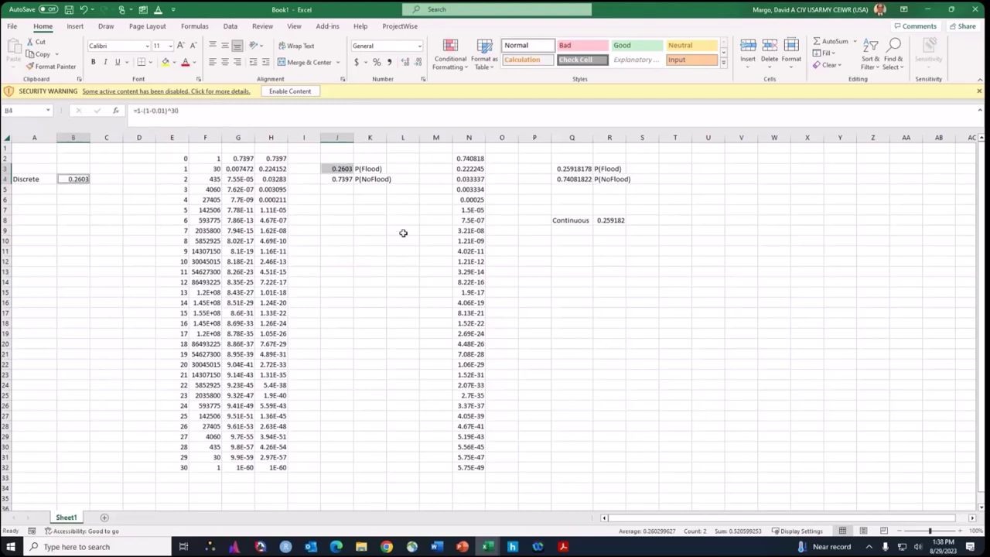
# Highlight the flood counts 0 to 30 in E2:E32 that feed the column N probabilities
pyautogui.click(403, 235)
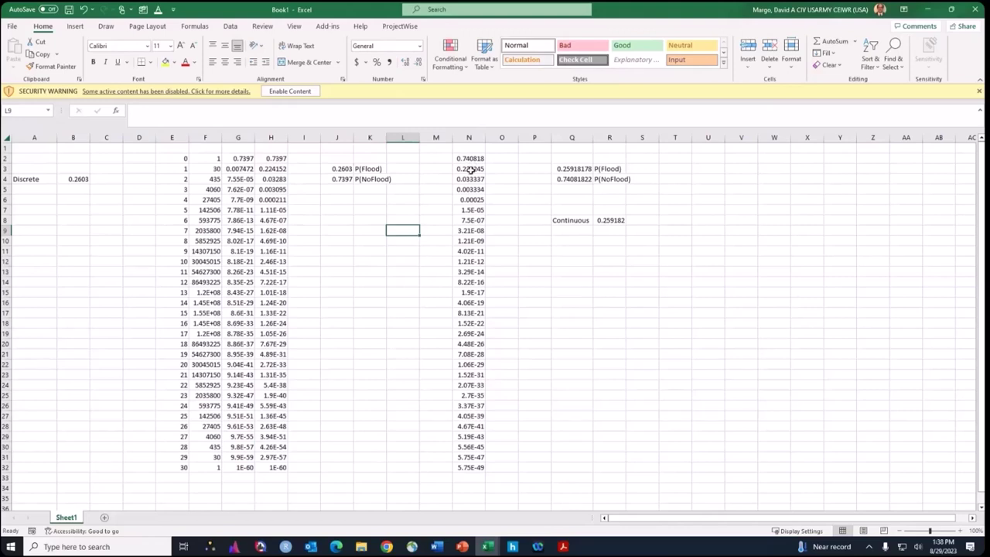
pyautogui.click(168, 160)
pyautogui.moveTo(172, 237); pyautogui.dragTo(172, 468)
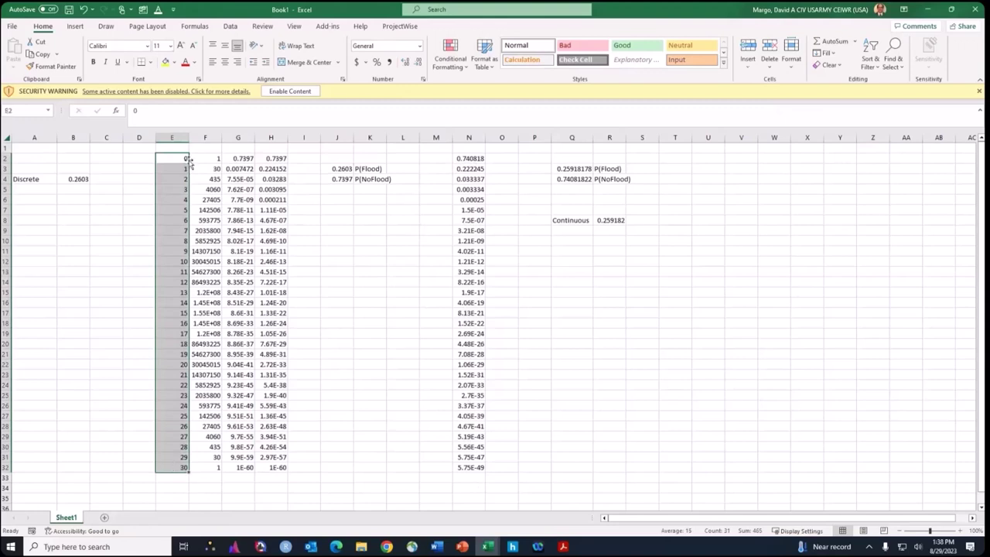
# Examine the (0.01*30)^E2 part of the N2 formula, highlighting the rate, the period count and the E2 exponent
pyautogui.click(467, 158)
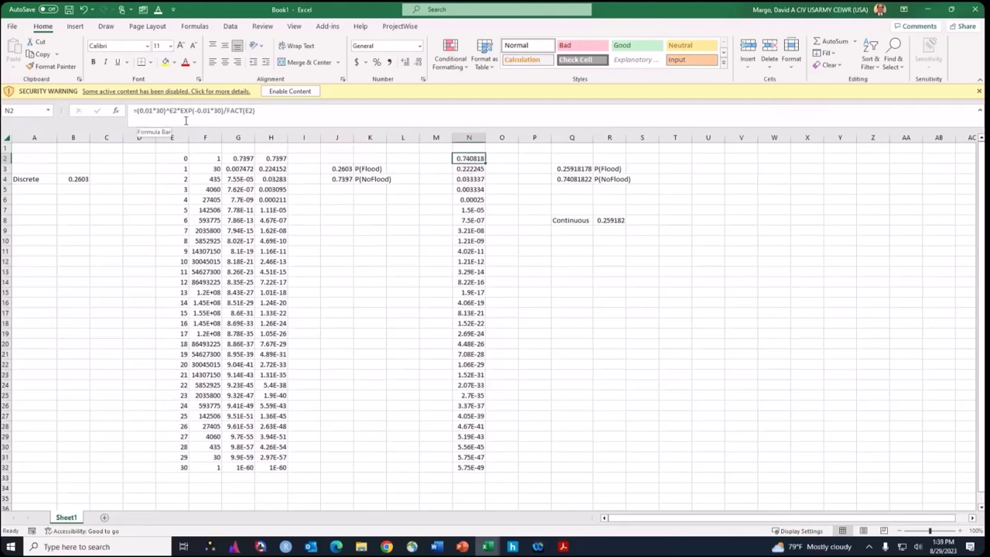
pyautogui.moveTo(140, 111); pyautogui.dragTo(153, 112)
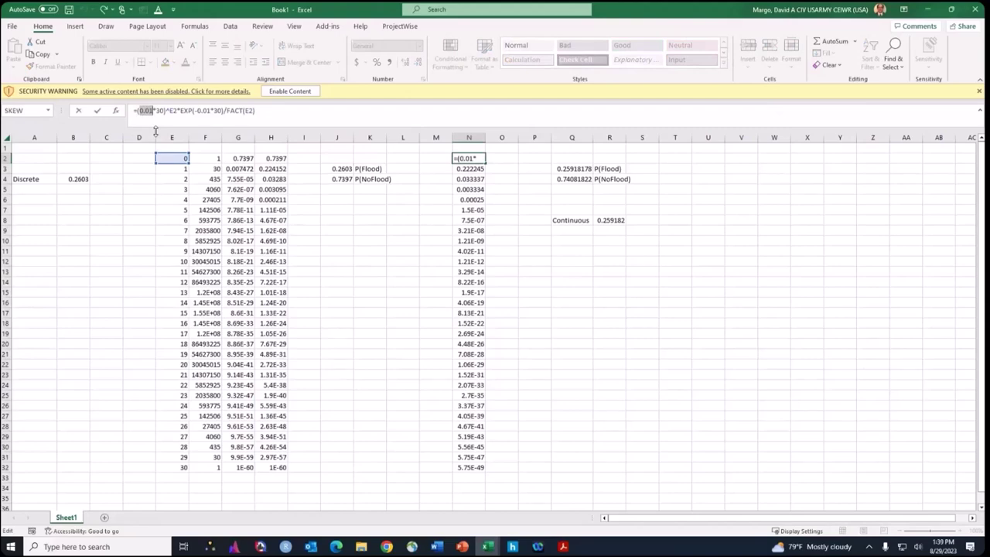
pyautogui.doubleClick(159, 110)
pyautogui.click(177, 111)
pyautogui.doubleClick(173, 110)
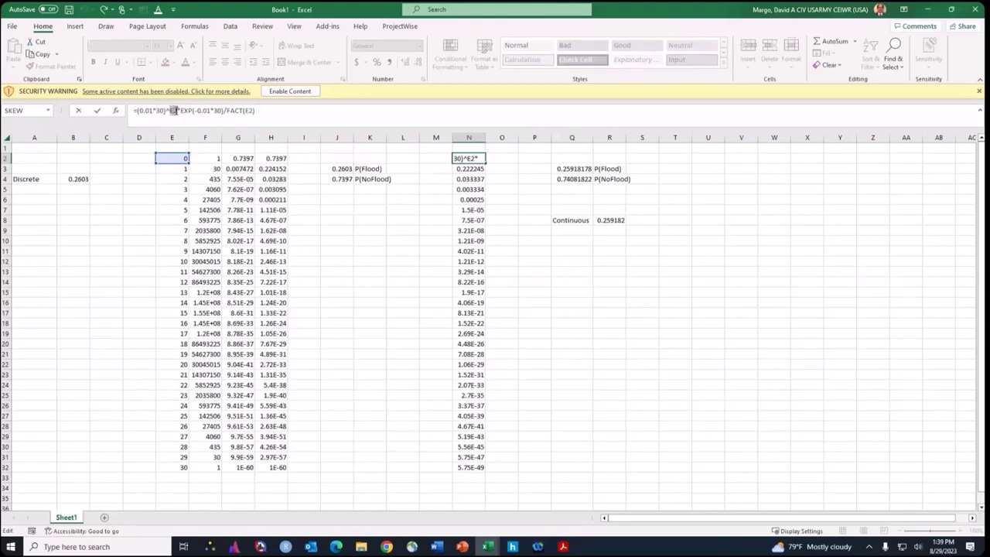
pyautogui.click(174, 159)
# Examine the EXP(-0.01*30) and FACT(E2) terms of the N2 formula, leaving the formula as it is
pyautogui.doubleClick(190, 111)
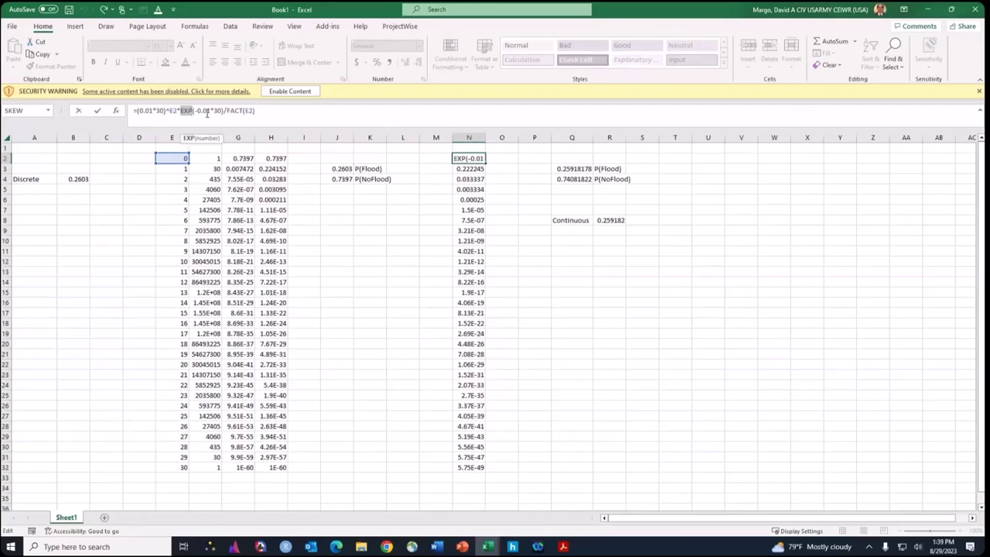
pyautogui.click(201, 111)
pyautogui.doubleClick(218, 110)
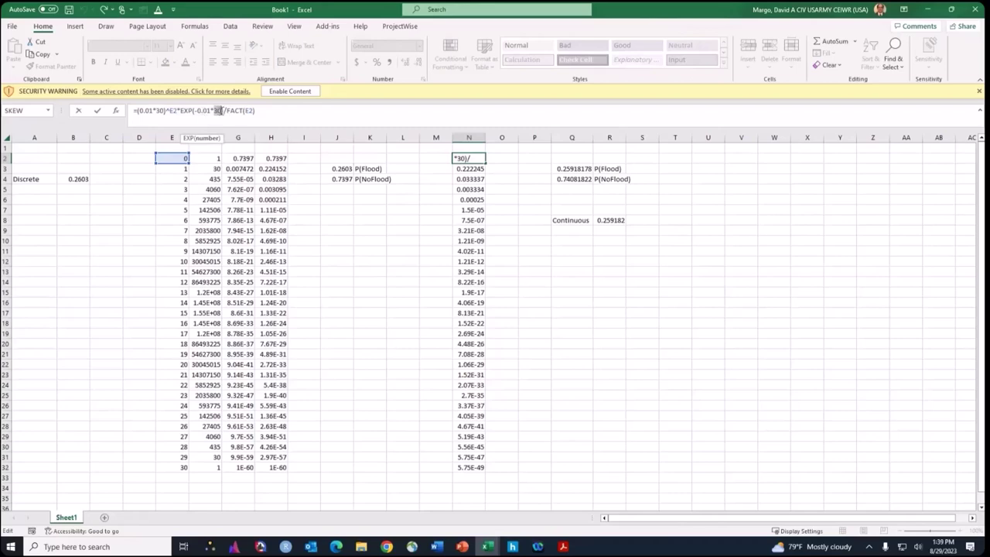
pyautogui.click(219, 111)
pyautogui.moveTo(227, 111); pyautogui.dragTo(260, 111)
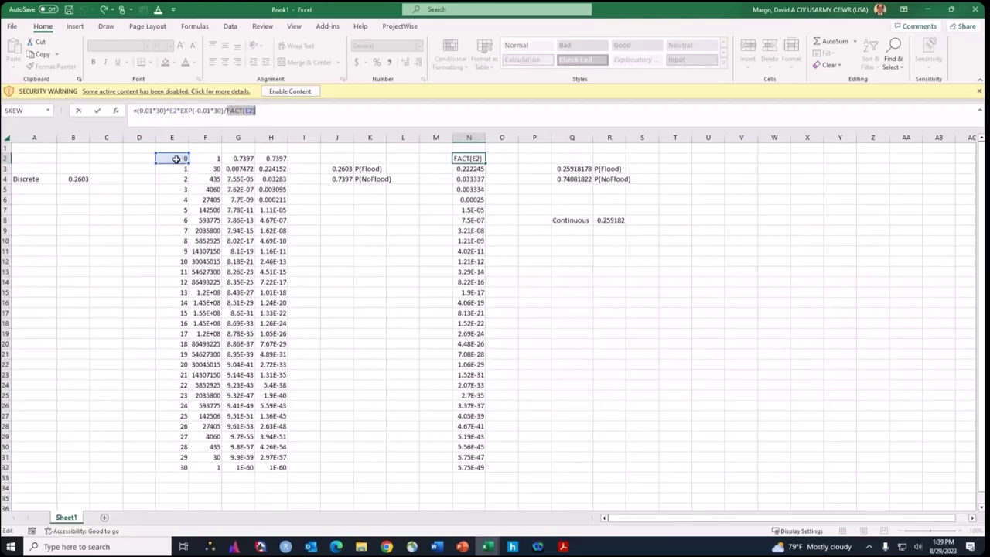
pyautogui.press('Escape')
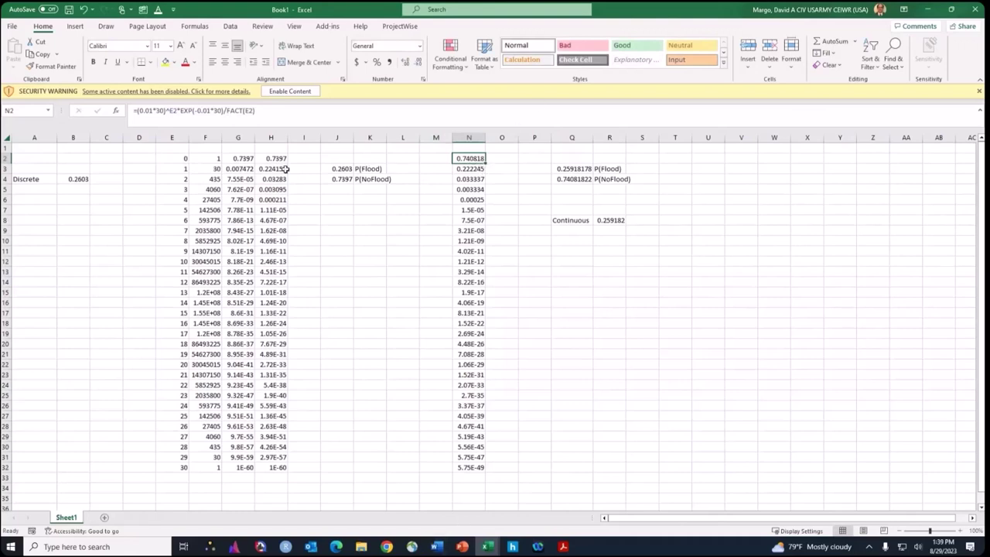
# Select H2:H32 and N2:N32 together to compare the two probability columns, and highlight N2:N32 alone
pyautogui.moveTo(272, 159); pyautogui.dragTo(274, 464)
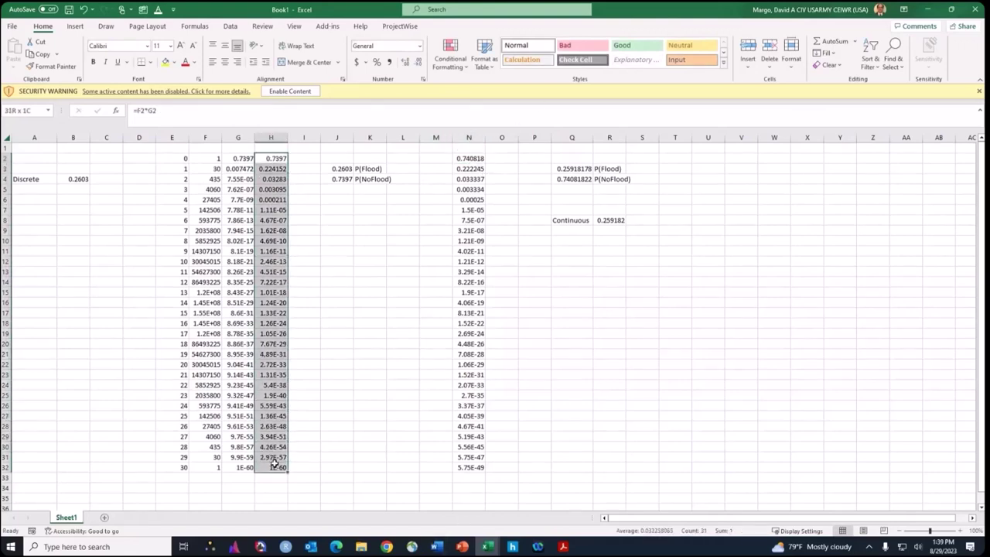
pyautogui.moveTo(462, 160); pyautogui.dragTo(476, 467)
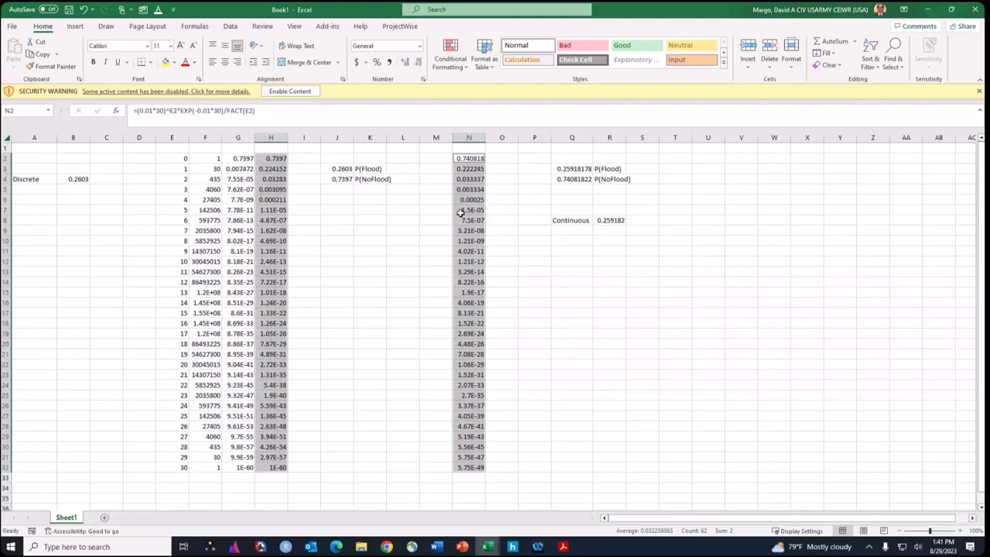
pyautogui.moveTo(466, 158); pyautogui.dragTo(491, 478)
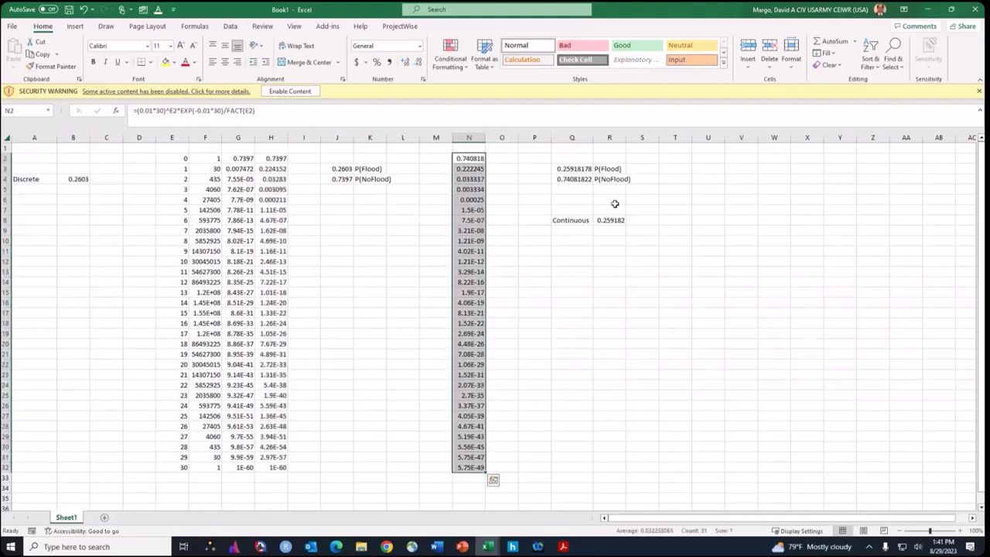
# Inspect the cells summed by the P(Flood) formula in Q3, and highlight it together with P(NoFlood) in Q4
pyautogui.click(576, 168)
pyautogui.press('F2')
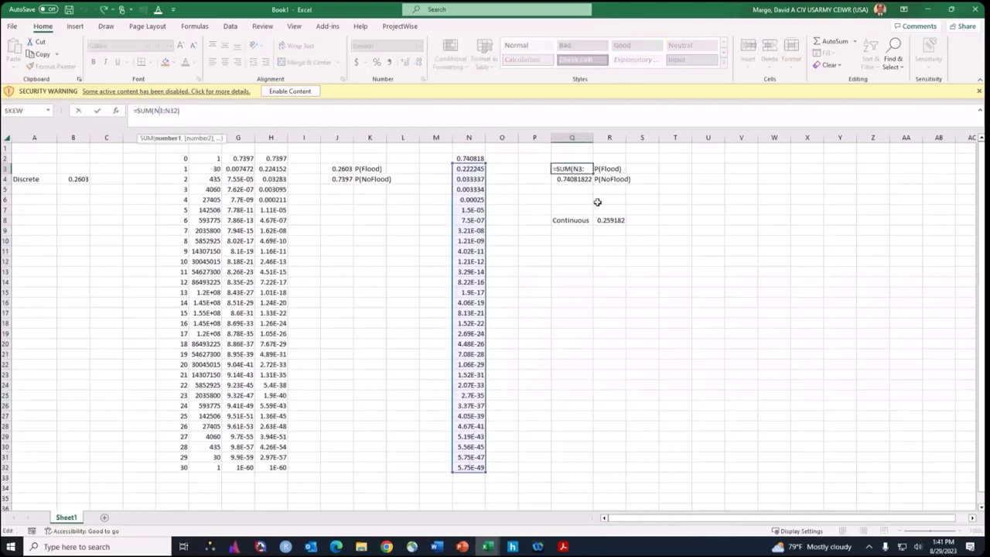
pyautogui.click(580, 179)
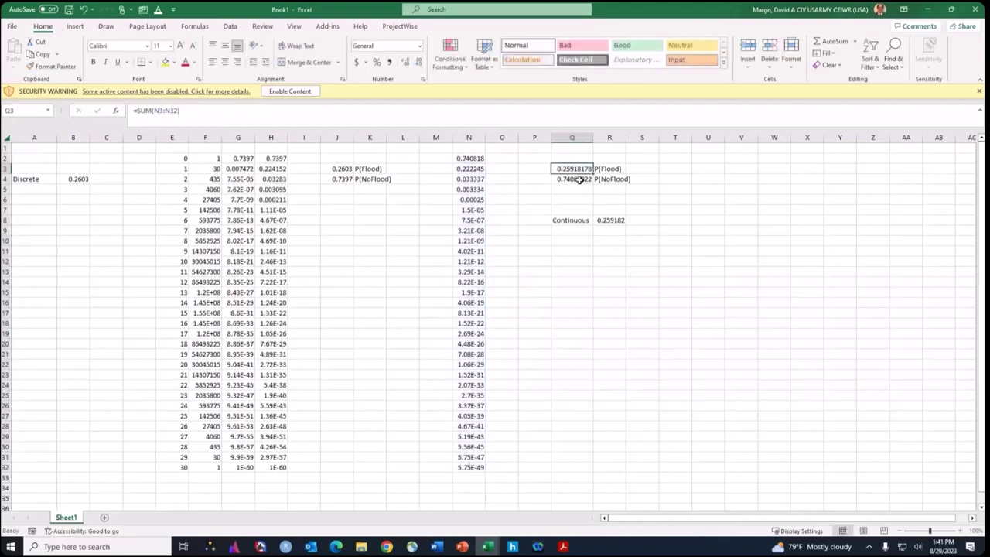
pyautogui.moveTo(576, 169); pyautogui.dragTo(579, 179)
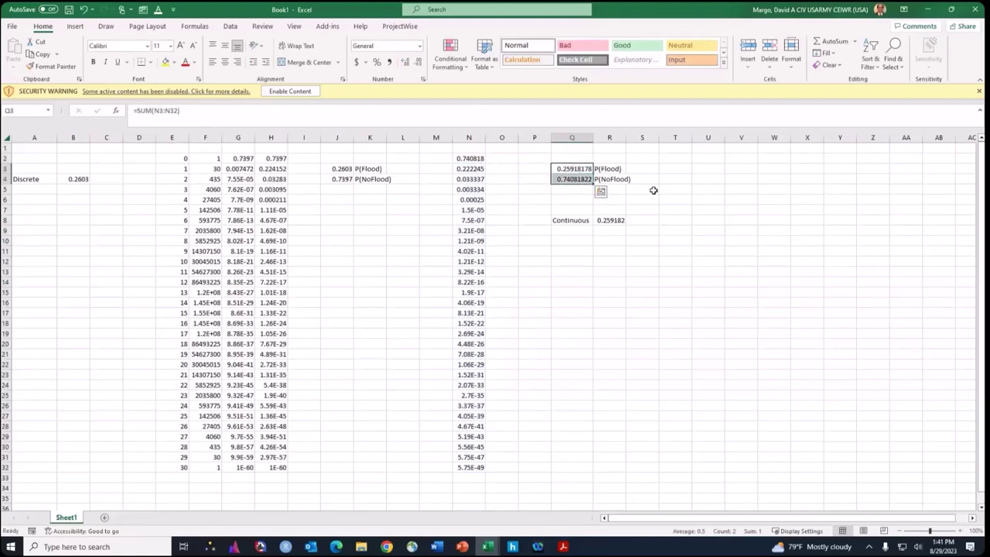
pyautogui.click(577, 169)
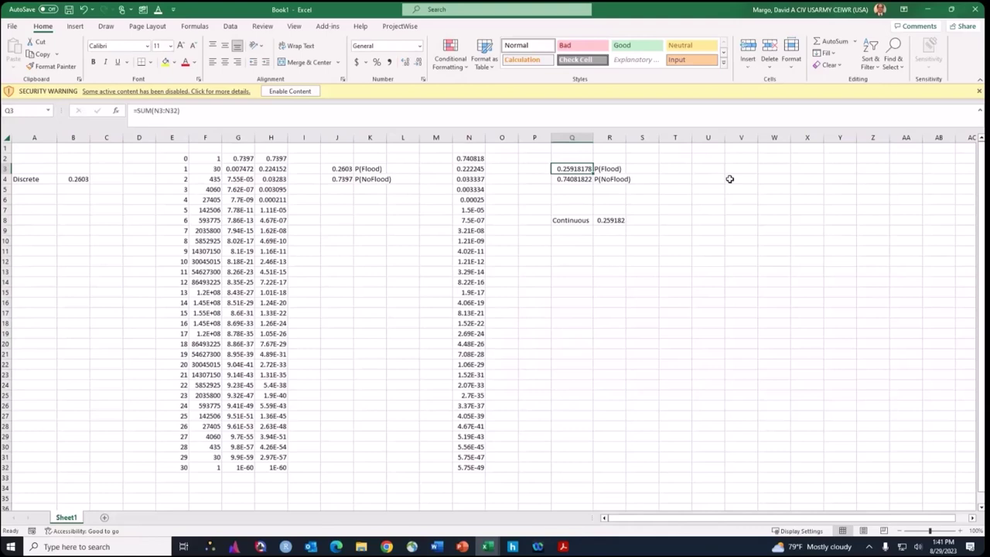
# Inspect the Continuous flood probability formula 1-EXP(-0.01*30) in R8, and end with an empty cell selected
pyautogui.click(616, 222)
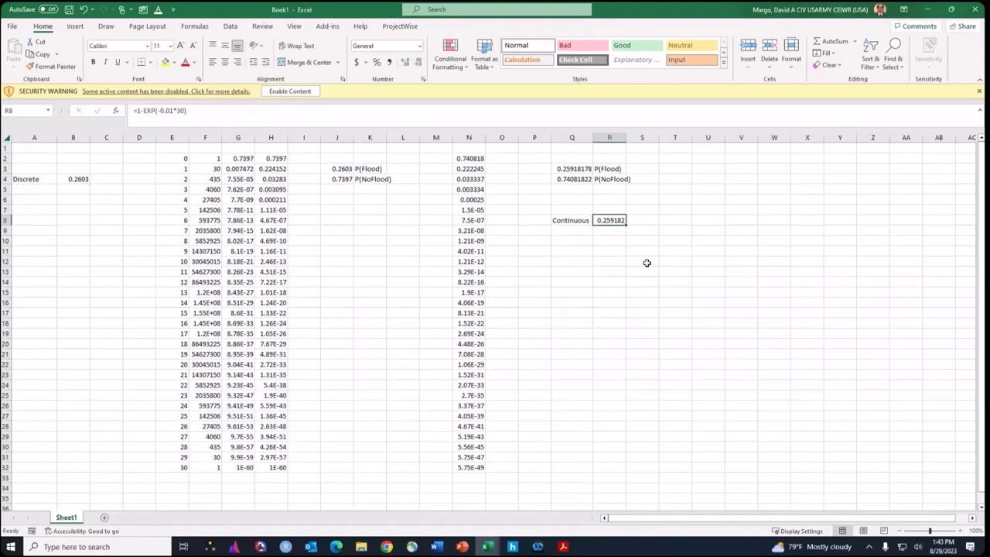
pyautogui.click(610, 261)
pyautogui.click(609, 221)
pyautogui.click(679, 260)
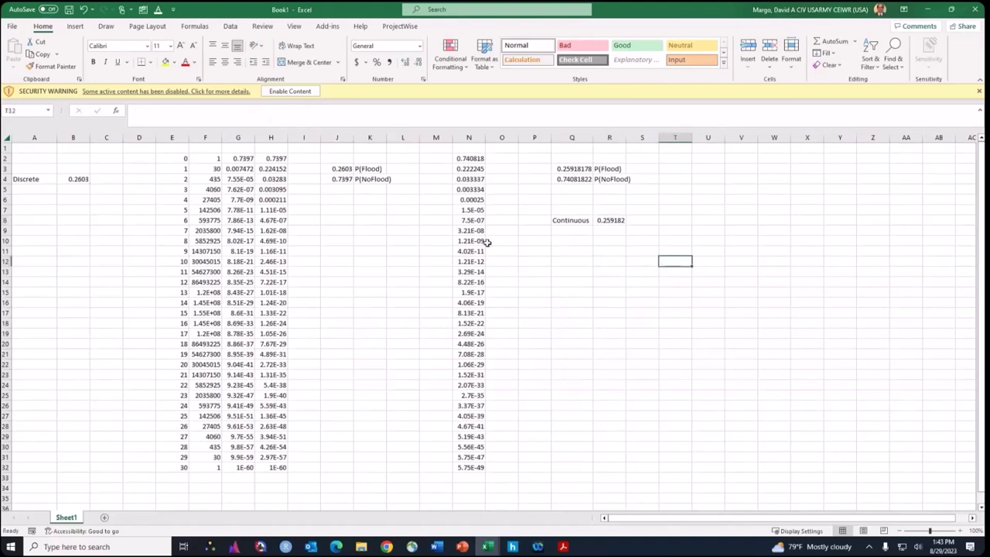
pyautogui.click(611, 221)
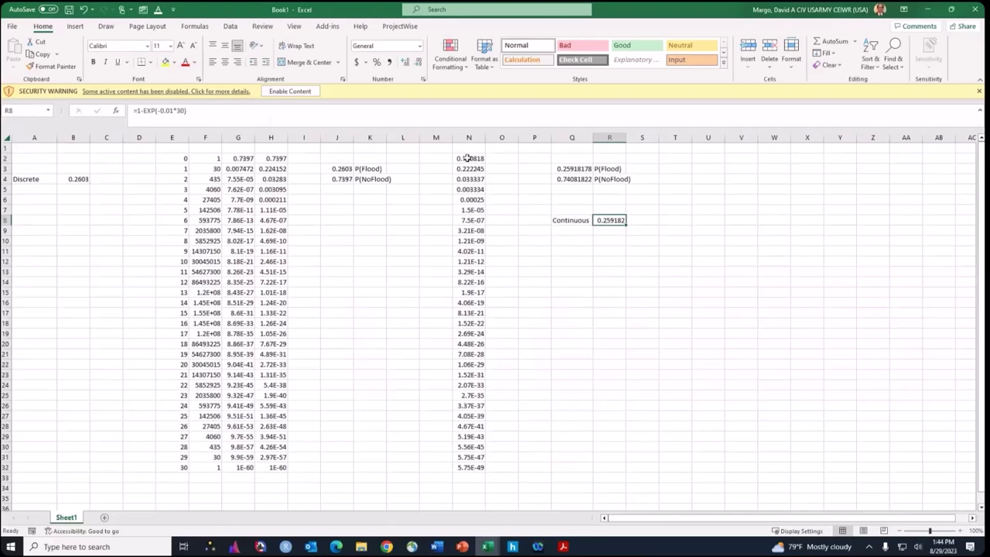
pyautogui.click(585, 300)
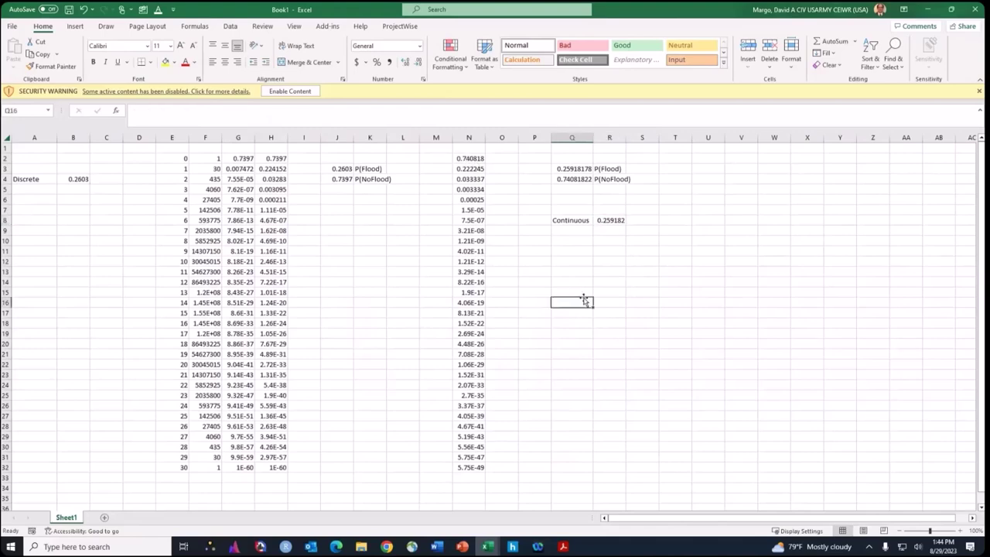